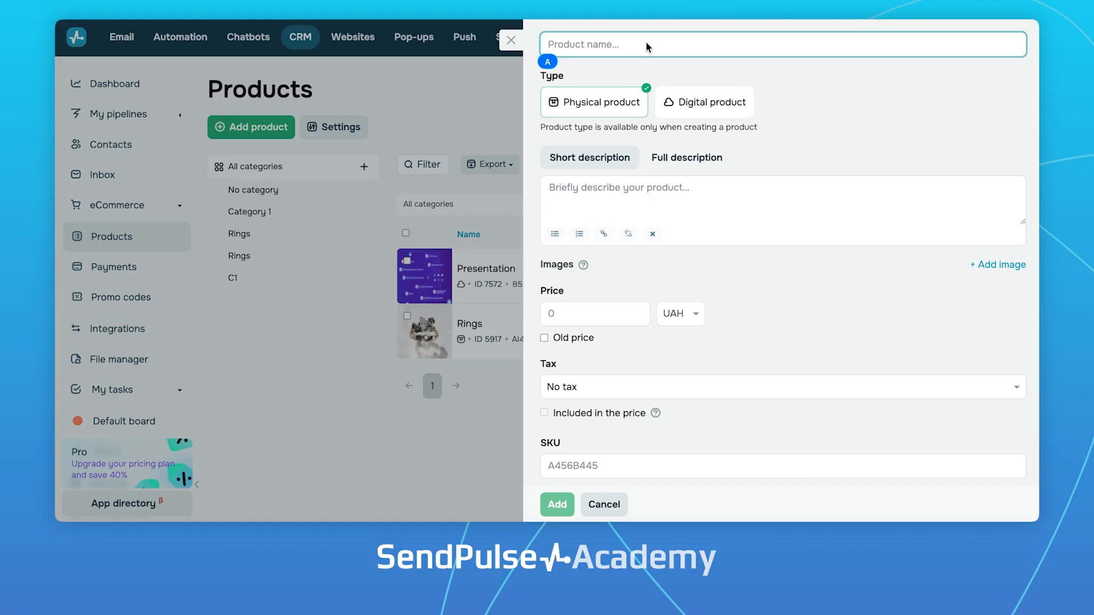
- Name the new product Course and look through the stock units offered for a physical product
{"action": "type", "text": "rse"}
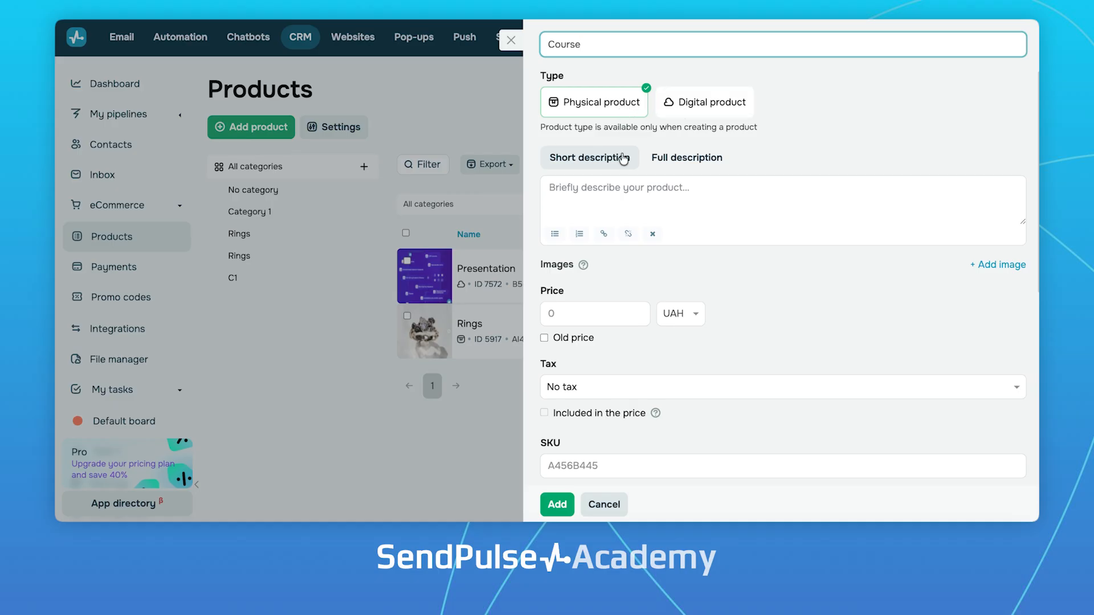
{"action": "scroll", "coordinate": [658, 256], "scroll_direction": "down", "scroll_amount": 2}
{"action": "scroll", "coordinate": [658, 258], "scroll_direction": "down", "scroll_amount": 4}
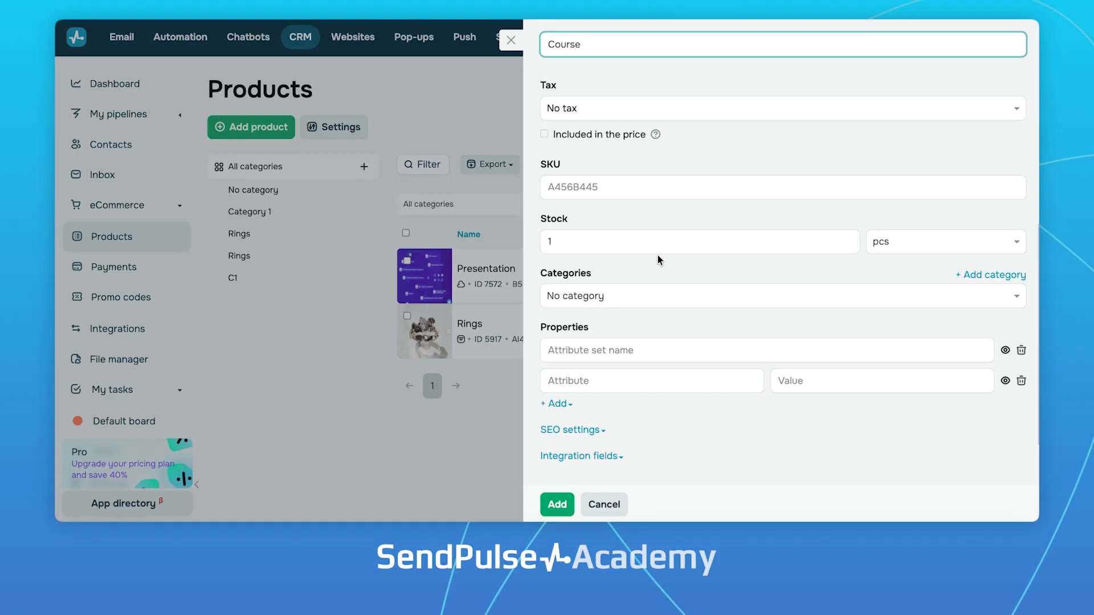
{"action": "left_click", "coordinate": [907, 245]}
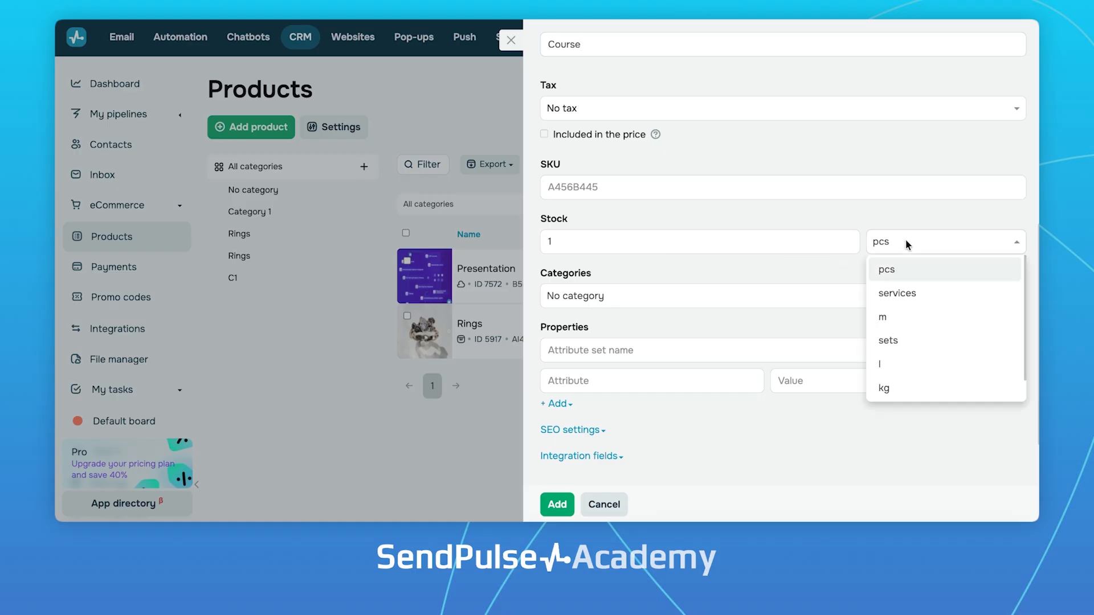
{"action": "left_click", "coordinate": [906, 244]}
{"action": "scroll", "coordinate": [665, 213], "scroll_direction": "up", "scroll_amount": 6}
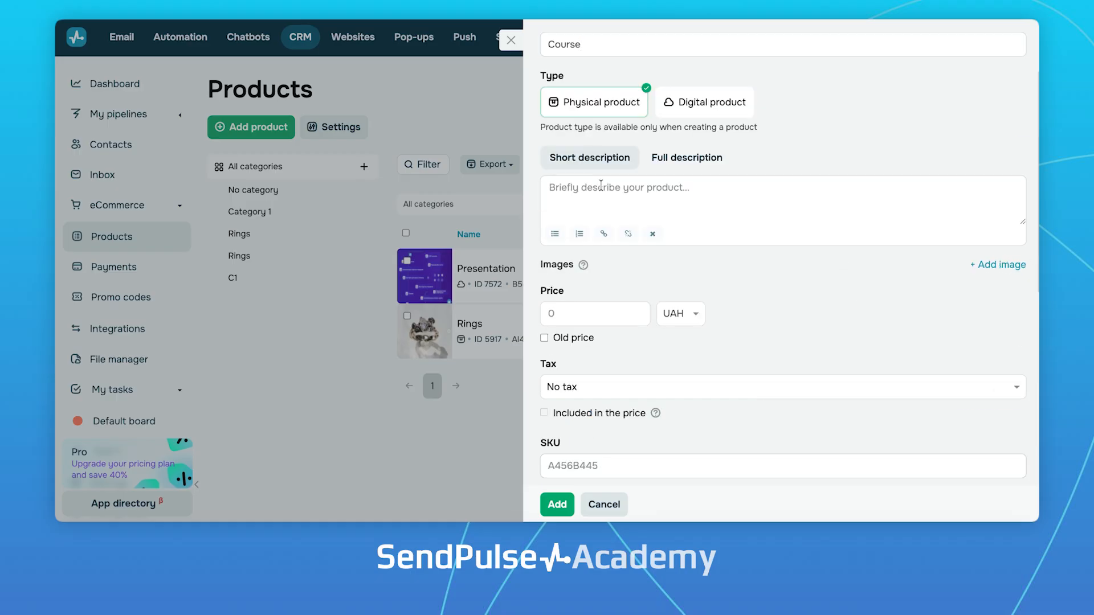
- Make the product a digital product with "link 1" as its post-purchase delivery link and "link 2" as its sample link
{"action": "left_click", "coordinate": [724, 102]}
{"action": "scroll", "coordinate": [605, 290], "scroll_direction": "down", "scroll_amount": 5}
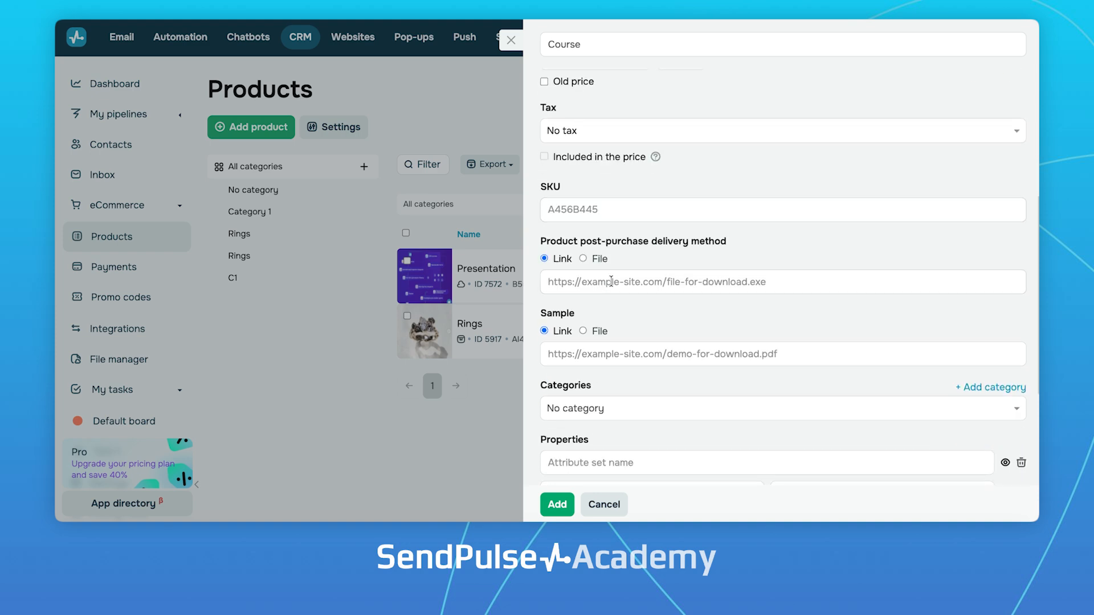
{"action": "left_click", "coordinate": [603, 289]}
{"action": "left_click", "coordinate": [671, 341]}
{"action": "left_click", "coordinate": [649, 355]}
{"action": "left_click", "coordinate": [646, 410]}
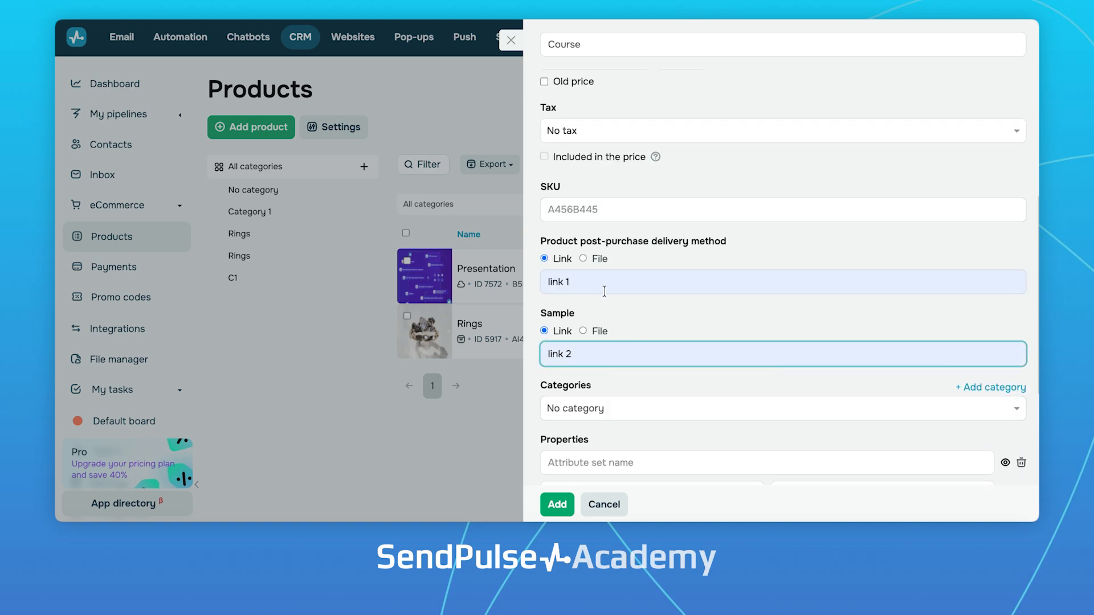
- Enter "course for beginners" as the short description, and the same text plus a second line "new version" as the full description
{"action": "scroll", "coordinate": [604, 289], "scroll_direction": "up", "scroll_amount": 5}
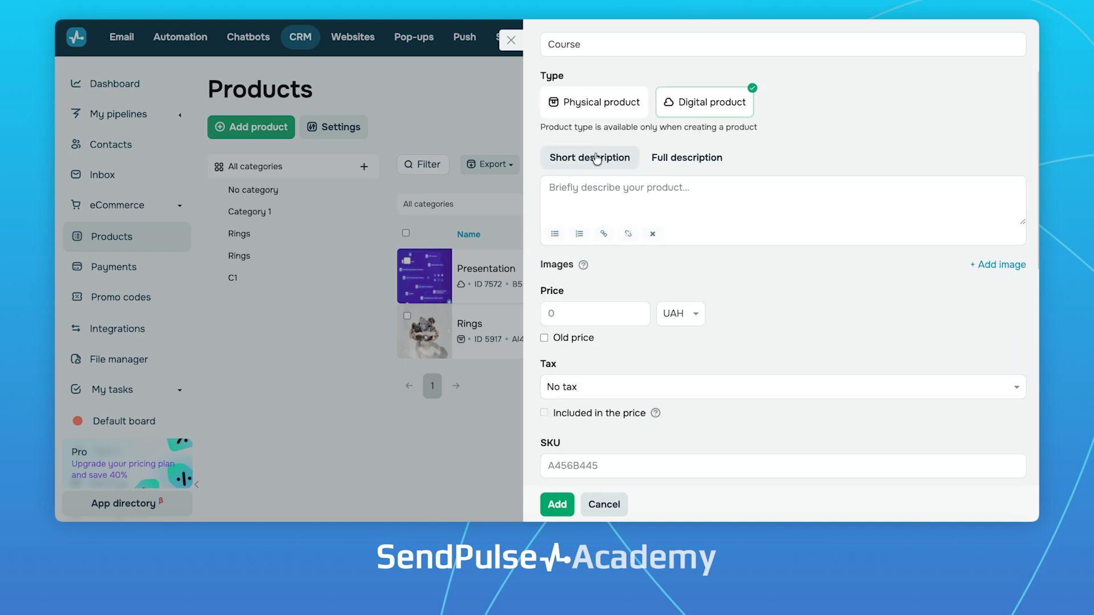
{"action": "left_click", "coordinate": [613, 188]}
{"action": "type", "text": "course for beginners"}
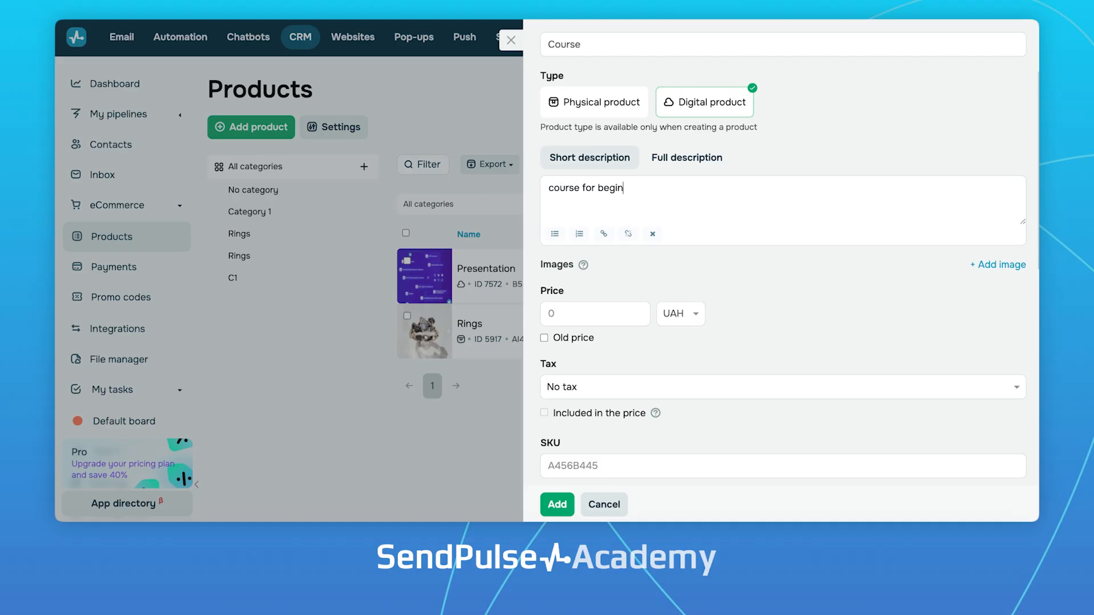
{"action": "left_click", "coordinate": [672, 161]}
{"action": "type", "text": "co"}
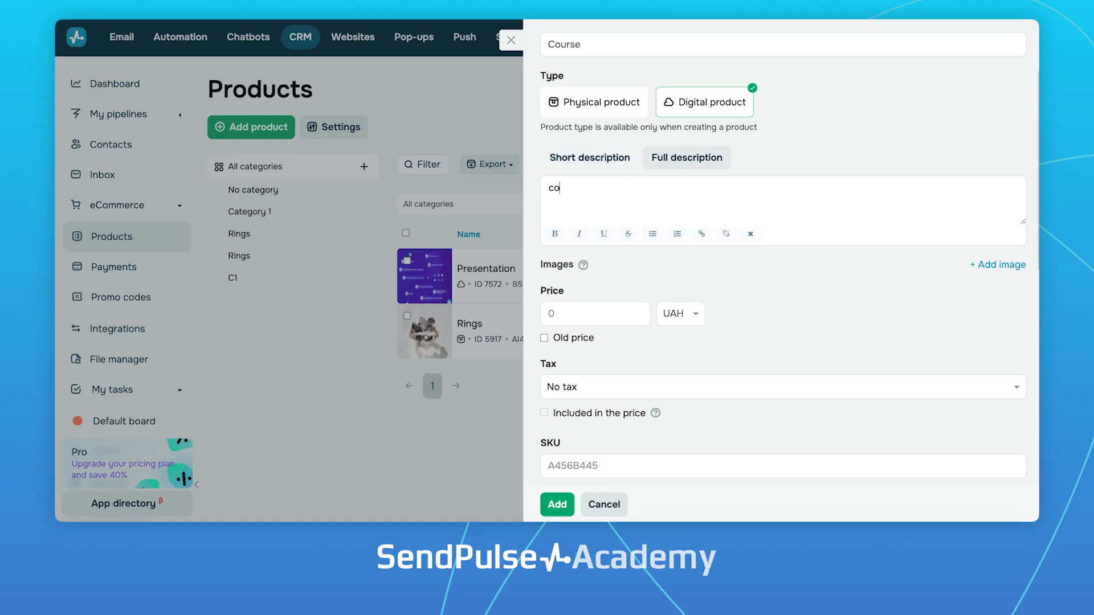
{"action": "type", "text": "urse for beginners"}
{"action": "key", "text": "Return"}
{"action": "type", "text": "nev versio"}
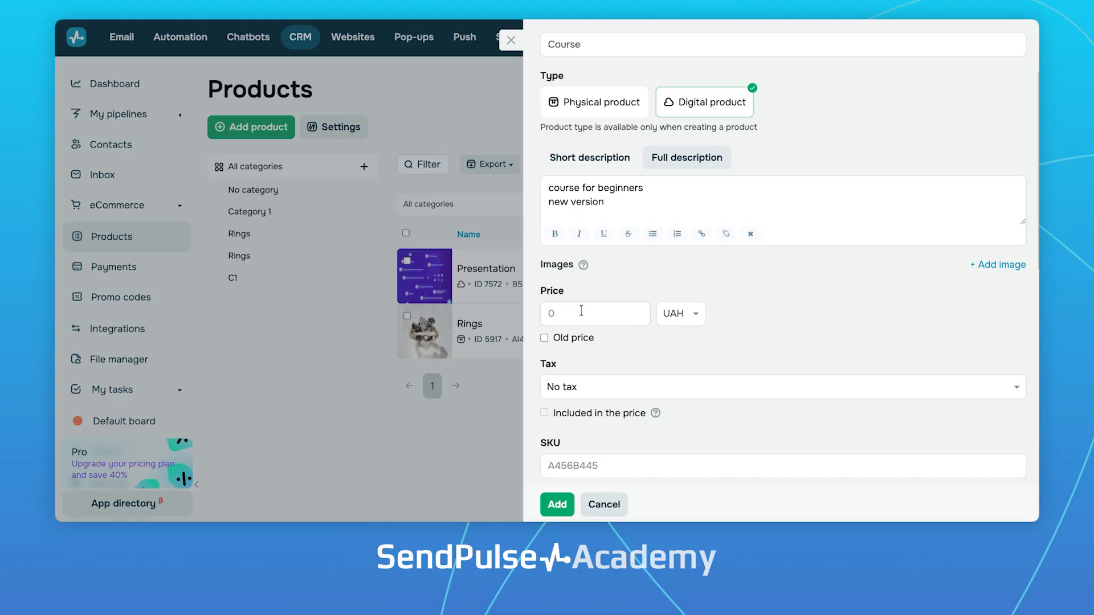
- Add the 3D rendering picture from the "new" folder as the product image
{"action": "mouse_move", "coordinate": [583, 265]}
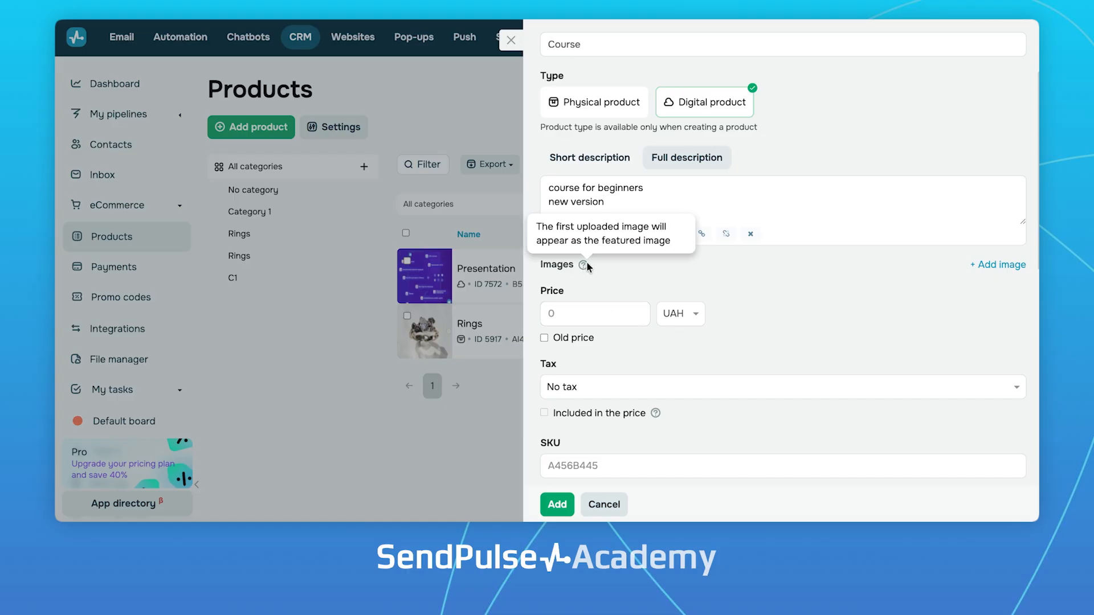
{"action": "left_click", "coordinate": [986, 265]}
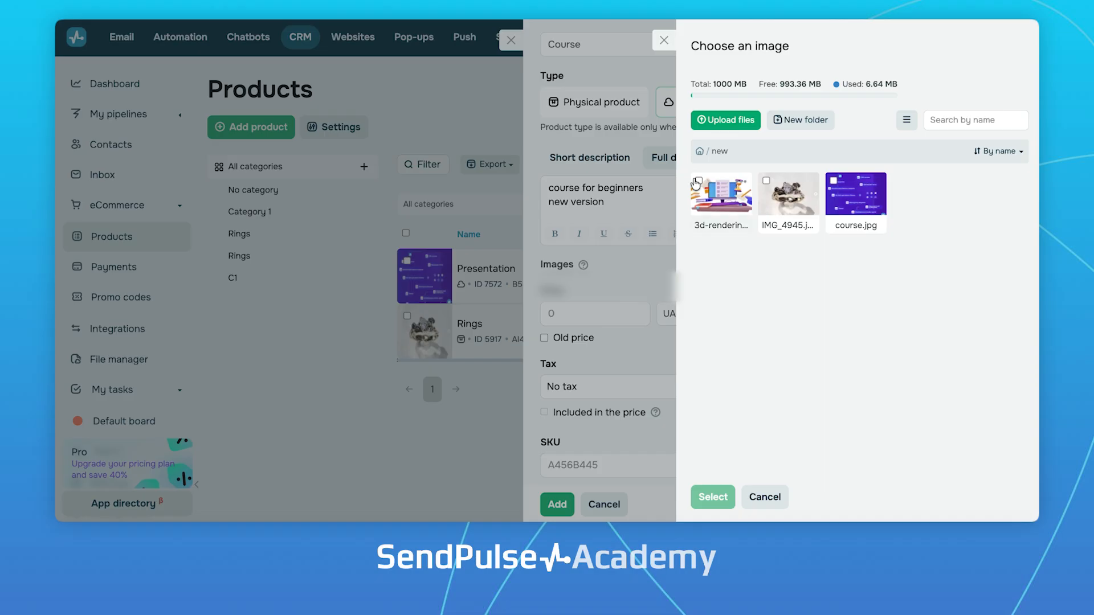
{"action": "left_click", "coordinate": [695, 183]}
{"action": "left_click", "coordinate": [713, 497]}
- Set the product's price to 5000 UAH and enable an old price of 7500
{"action": "left_click", "coordinate": [599, 341]}
{"action": "type", "text": "5000"}
{"action": "left_click", "coordinate": [681, 339]}
{"action": "left_click", "coordinate": [681, 339]}
{"action": "left_click", "coordinate": [544, 364]}
{"action": "left_click", "coordinate": [701, 339]}
{"action": "type", "text": "7500"}
- Look through the tax options and set the product's SKU to 567834
{"action": "scroll", "coordinate": [764, 397], "scroll_direction": "down", "scroll_amount": 3}
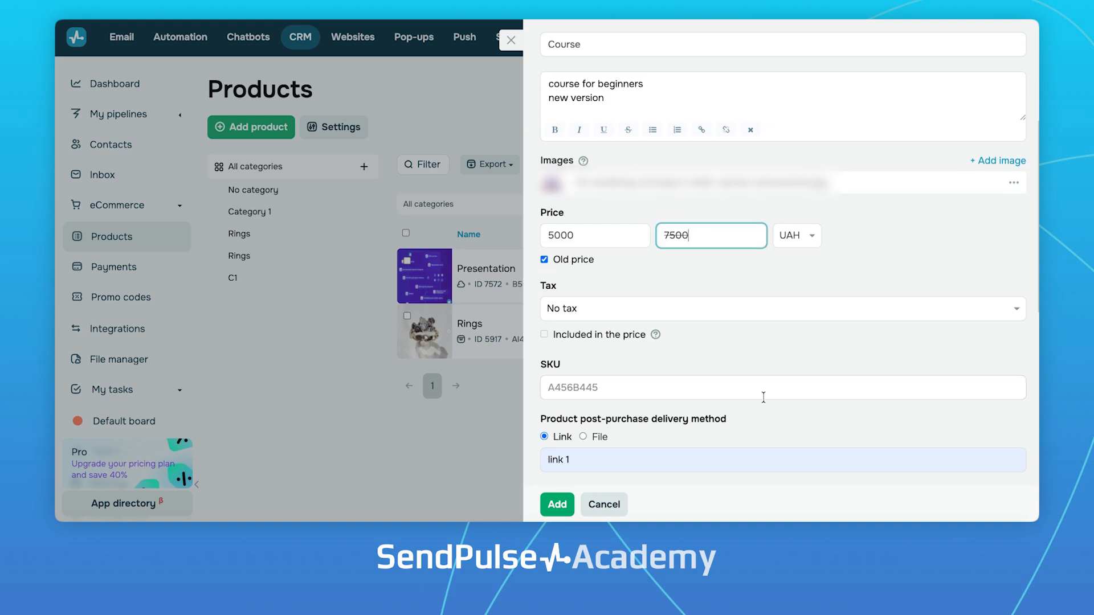
{"action": "left_click", "coordinate": [632, 306]}
{"action": "left_click", "coordinate": [630, 305]}
{"action": "scroll", "coordinate": [624, 325], "scroll_direction": "down", "scroll_amount": 2}
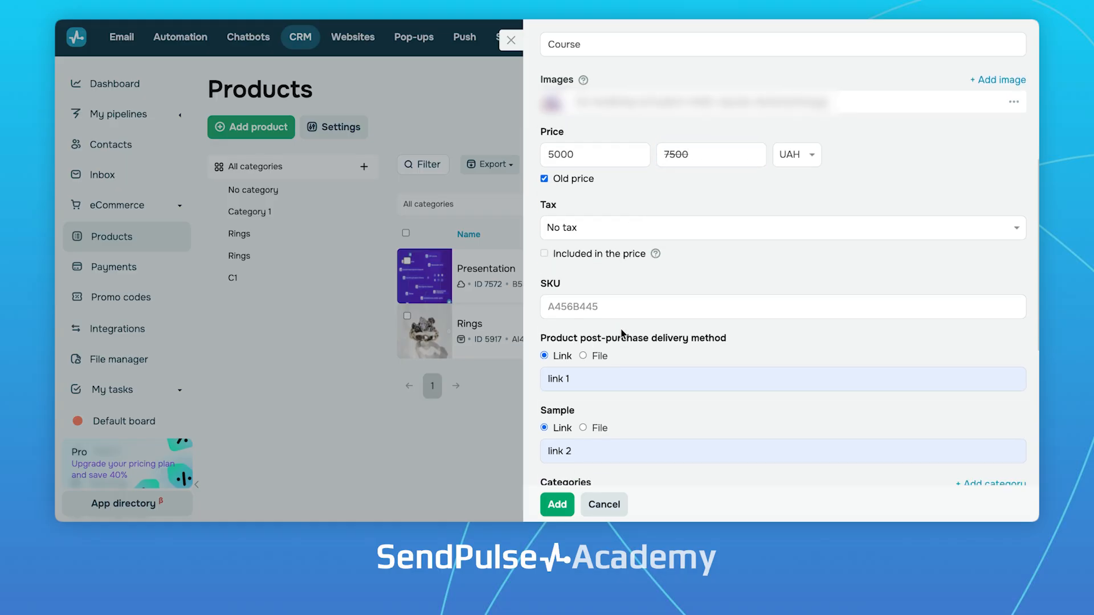
{"action": "left_click", "coordinate": [594, 306]}
{"action": "type", "text": "567834"}
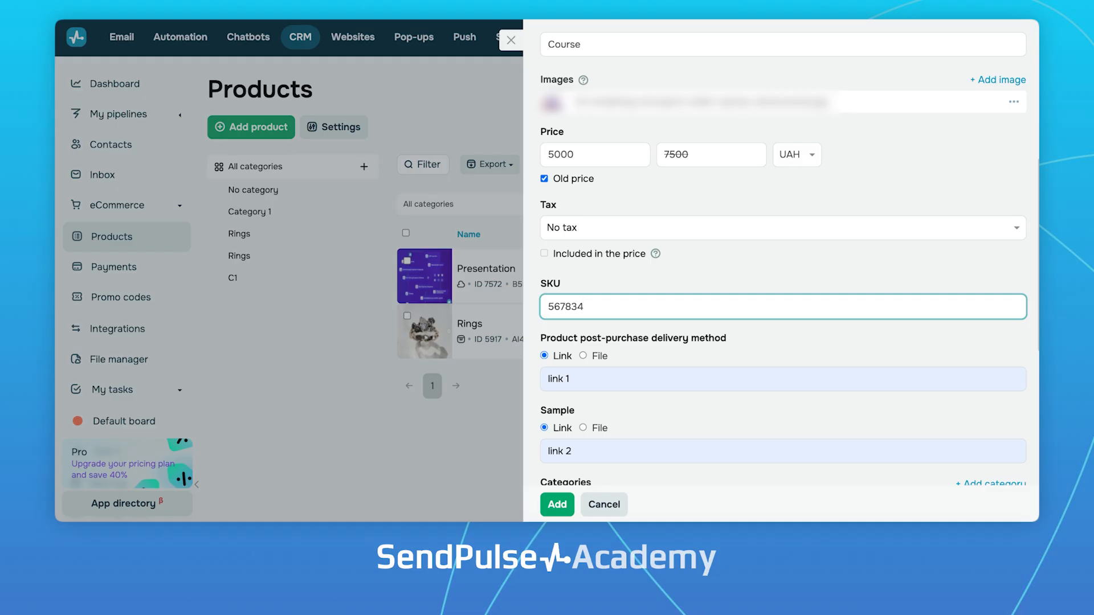
- Assign the product to the existing category C1
{"action": "scroll", "coordinate": [620, 394], "scroll_direction": "down", "scroll_amount": 5}
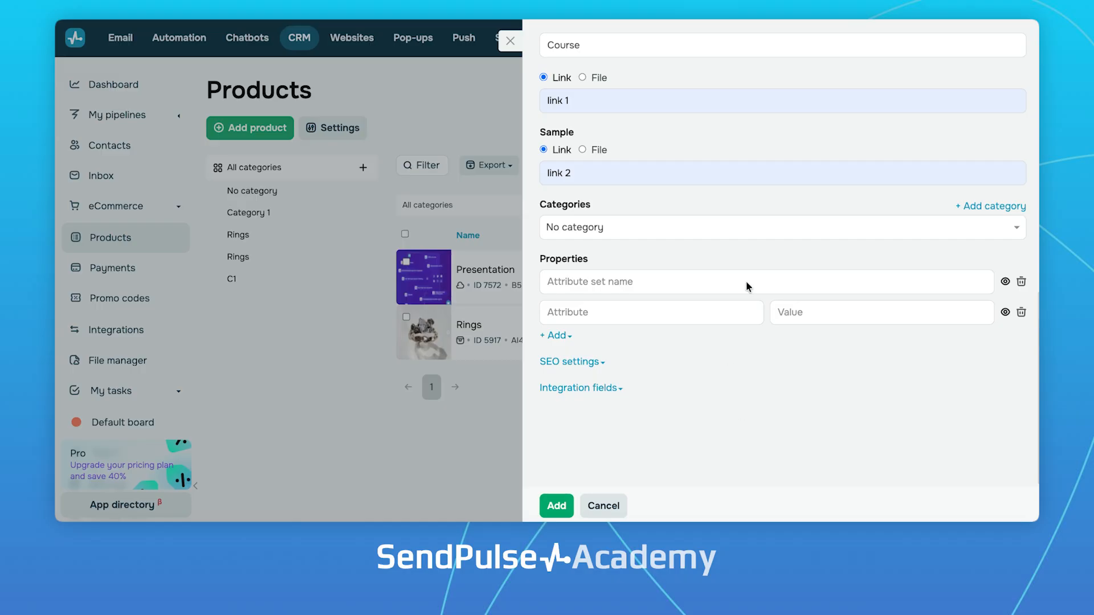
{"action": "left_click", "coordinate": [914, 227]}
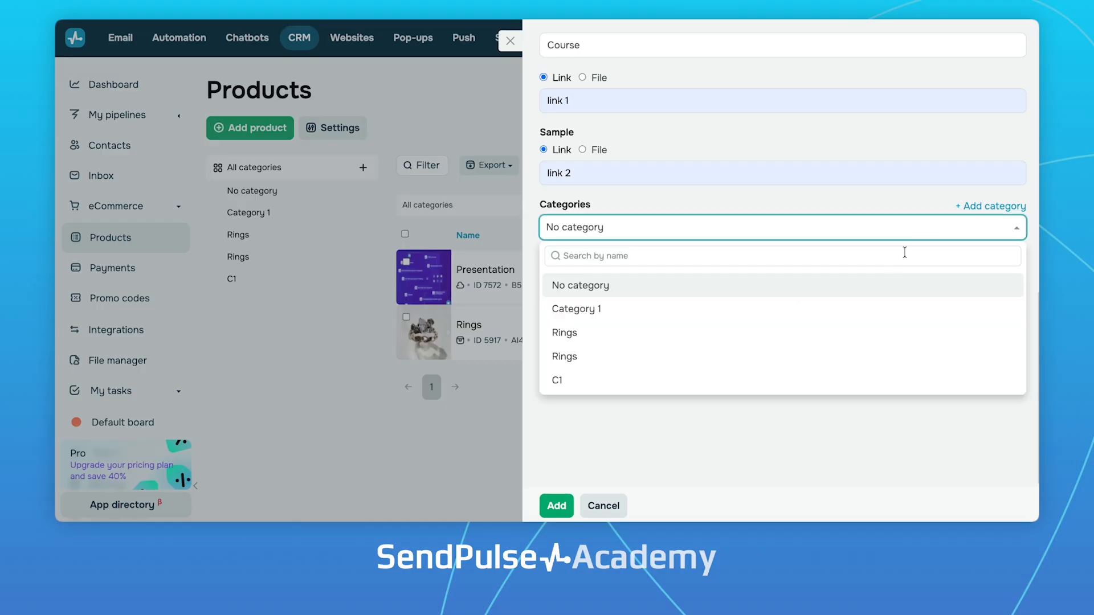
{"action": "left_click", "coordinate": [833, 383]}
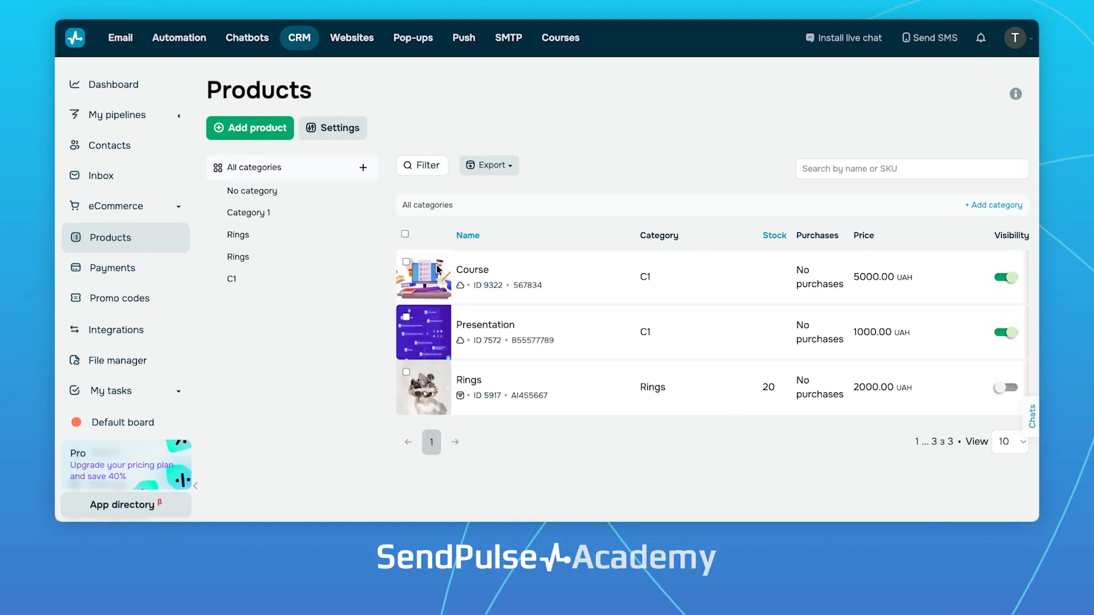
- Create a product category named New with All categories as its parent
{"action": "left_click", "coordinate": [363, 169]}
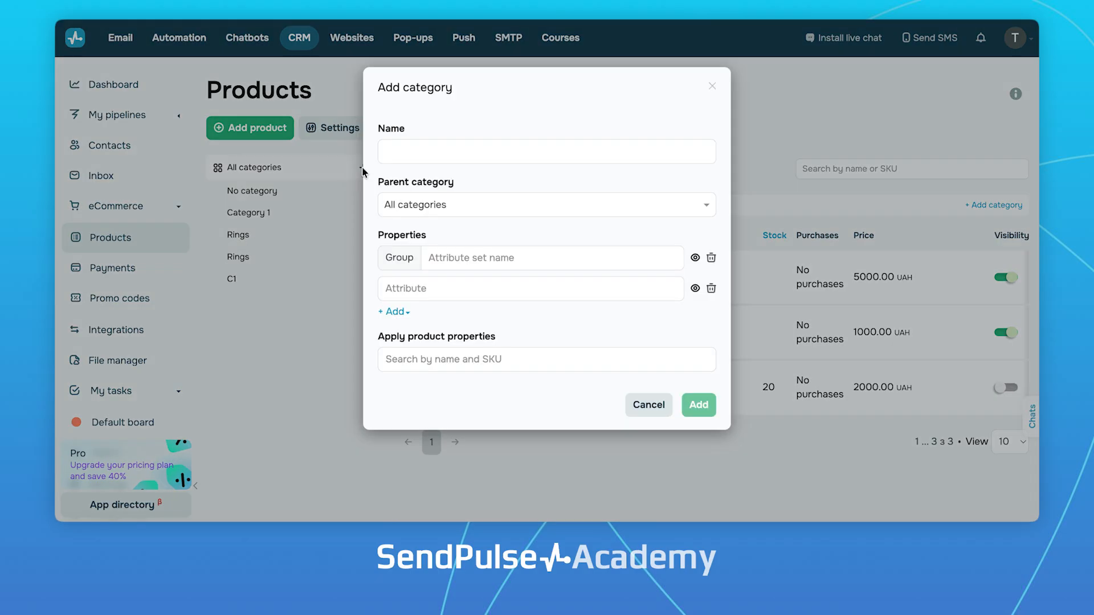
{"action": "type", "text": "New"}
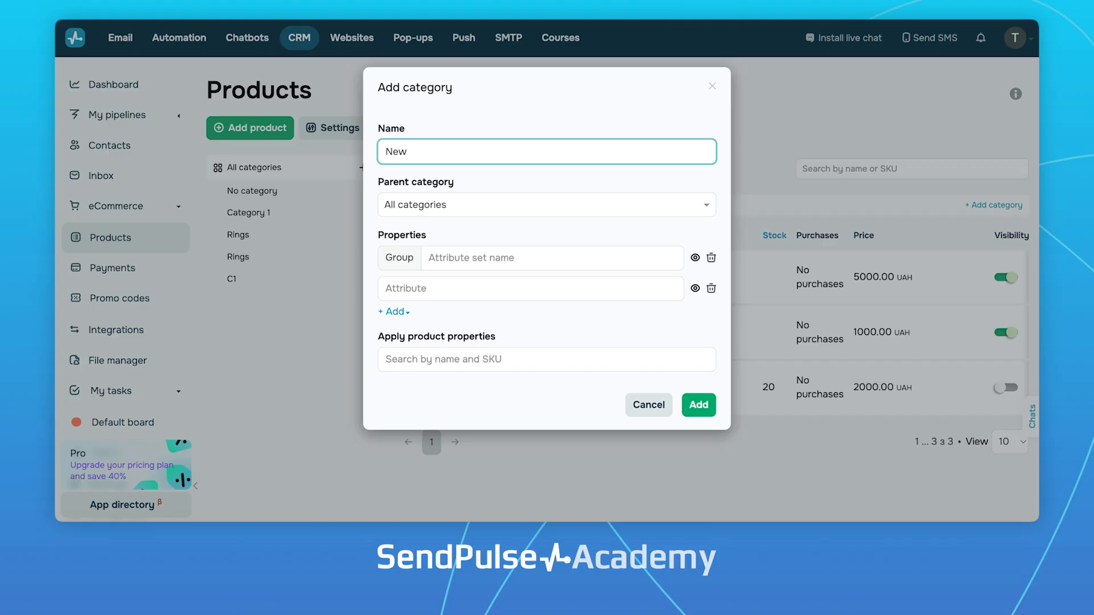
{"action": "left_click", "coordinate": [456, 204]}
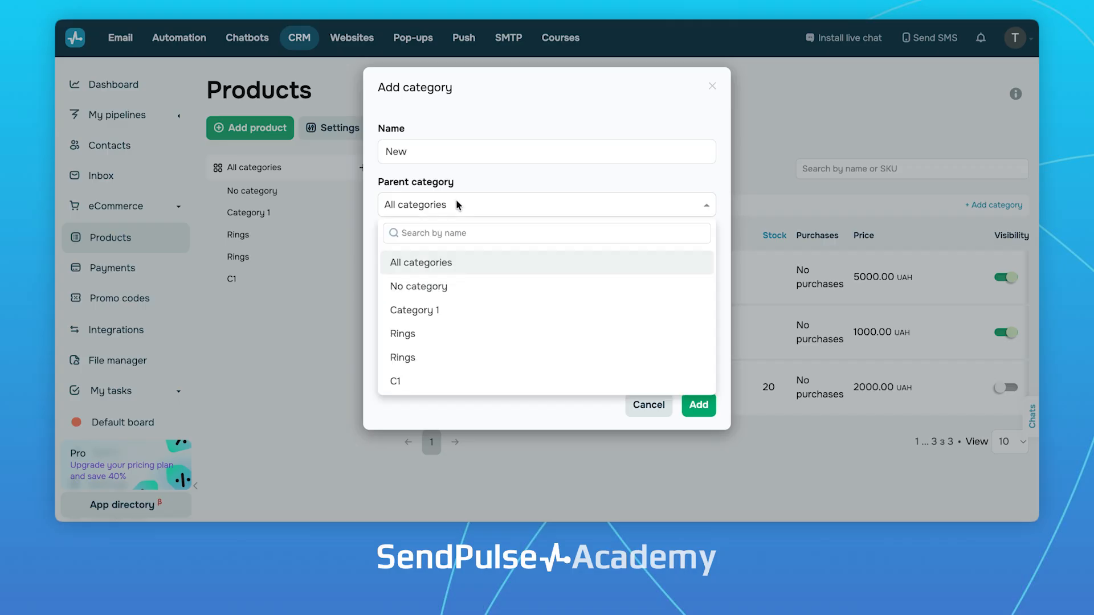
{"action": "left_click", "coordinate": [456, 201]}
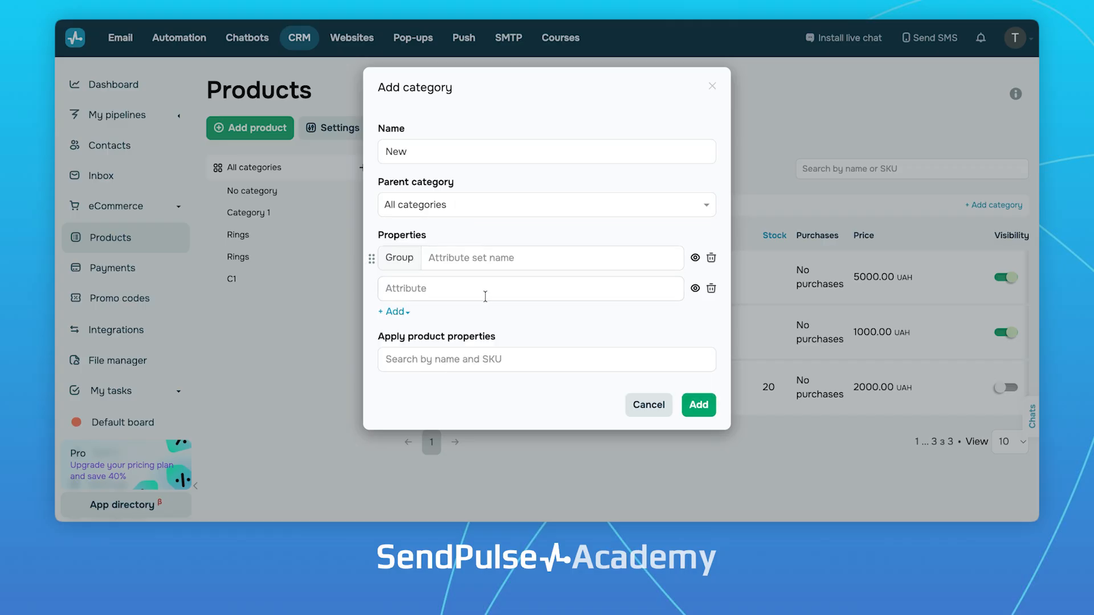
{"action": "left_click", "coordinate": [697, 406]}
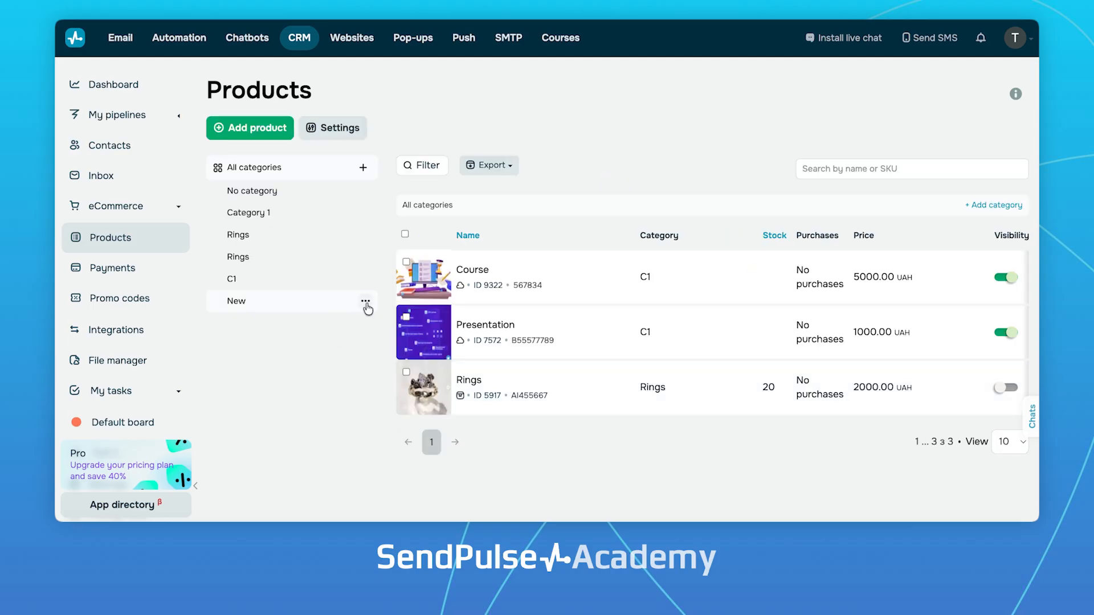
- View the edit form of the New category and the actions available for it
{"action": "left_click", "coordinate": [365, 302]}
{"action": "left_click", "coordinate": [333, 320]}
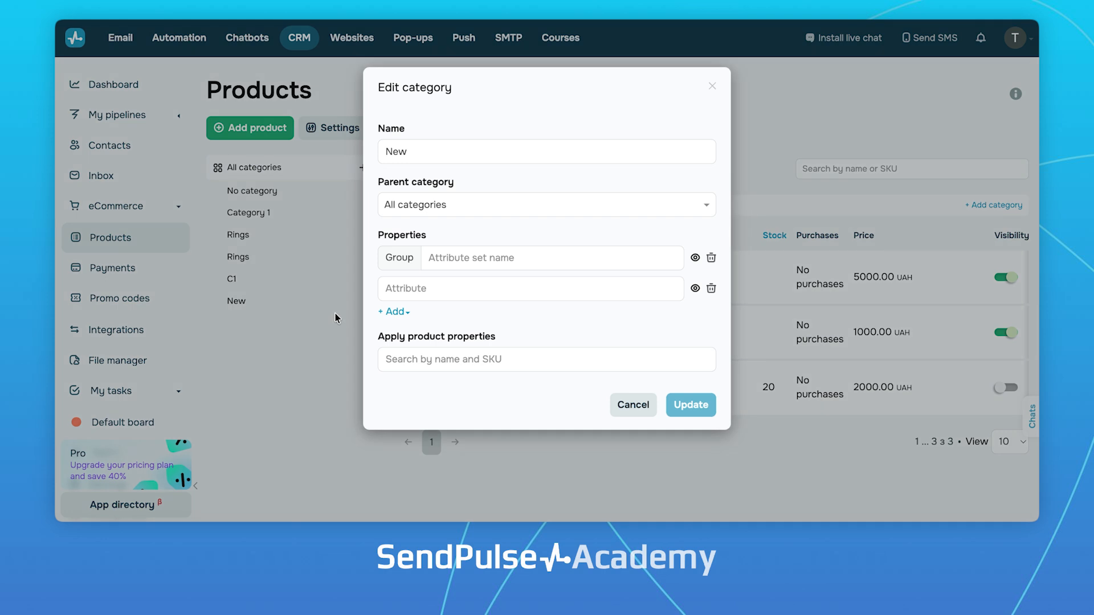
{"action": "left_click", "coordinate": [644, 412]}
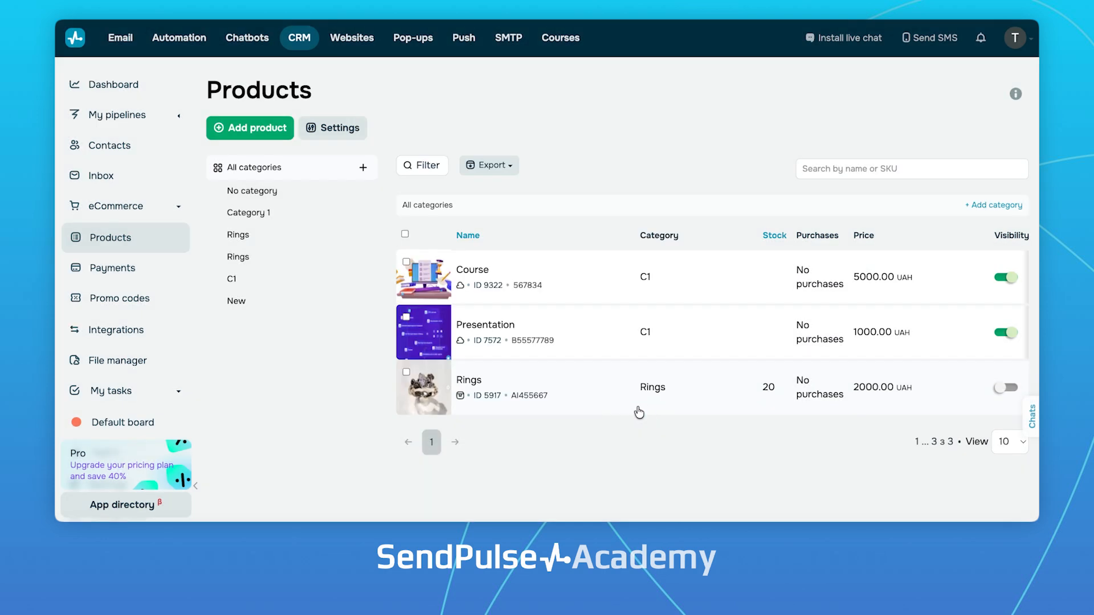
{"action": "left_click", "coordinate": [365, 301]}
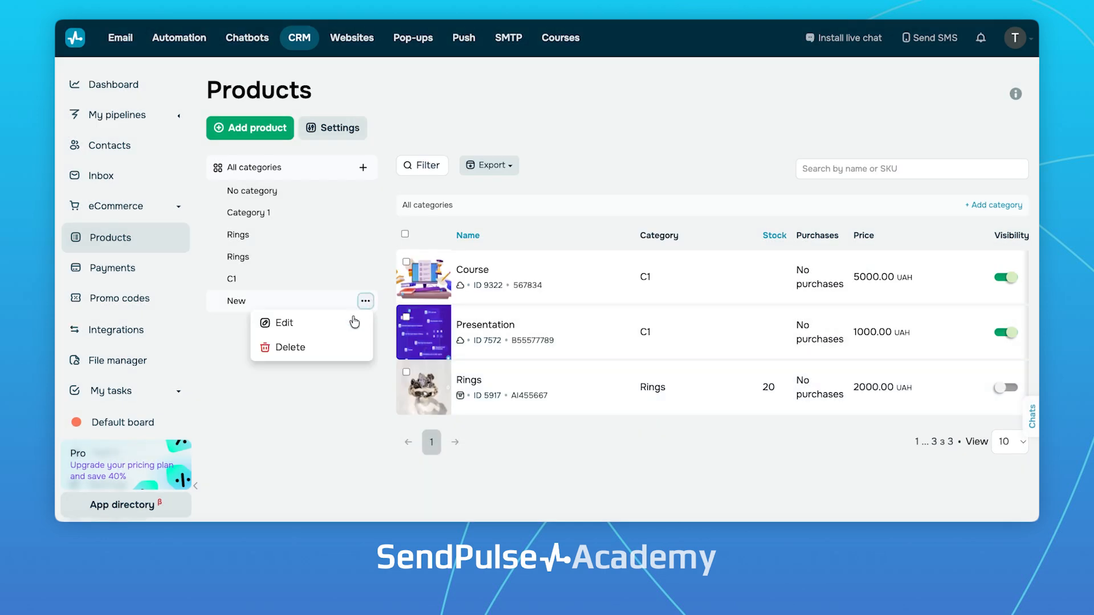
{"action": "left_click", "coordinate": [291, 347]}
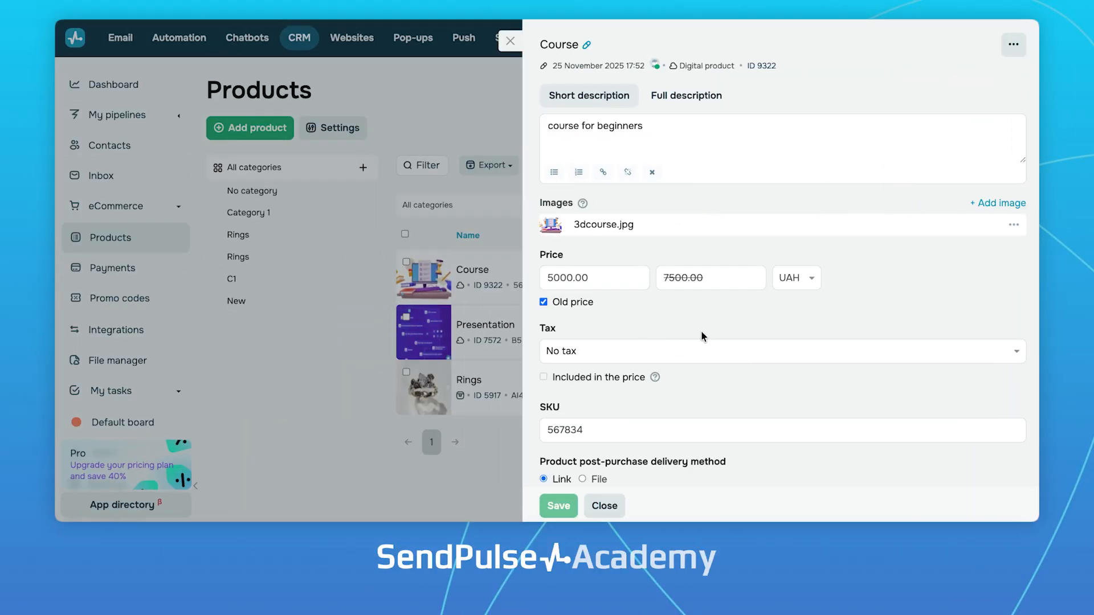
- Review the Course product's saved details, including price, links and category, and the options for adding attributes
{"action": "scroll", "coordinate": [701, 330], "scroll_direction": "down", "scroll_amount": 4}
{"action": "scroll", "coordinate": [700, 330], "scroll_direction": "up", "scroll_amount": 2}
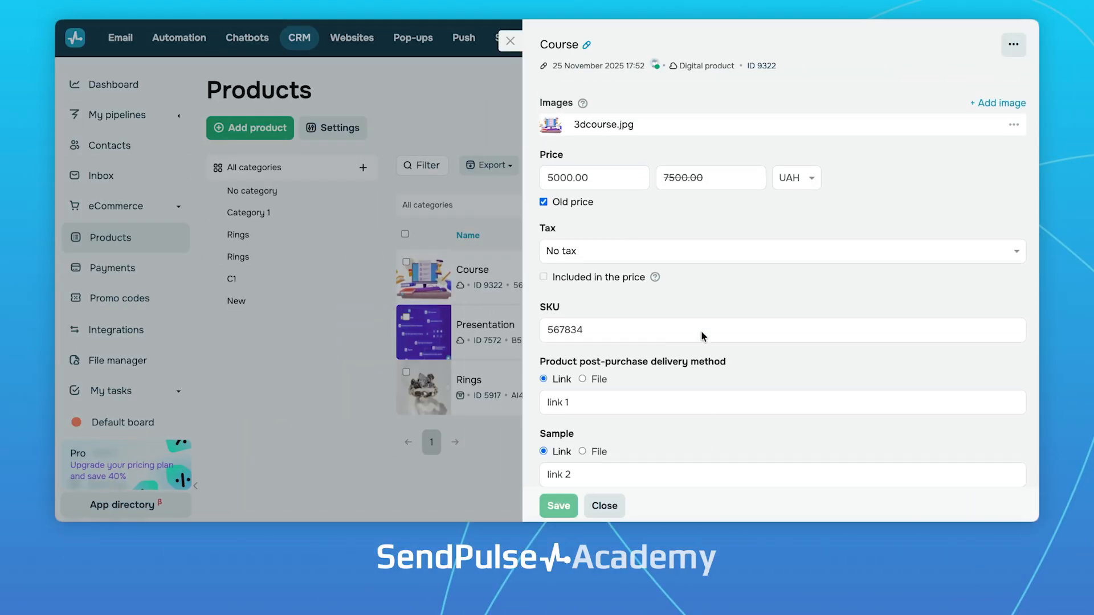
{"action": "scroll", "coordinate": [620, 349], "scroll_direction": "down", "scroll_amount": 2}
{"action": "scroll", "coordinate": [621, 348], "scroll_direction": "down", "scroll_amount": 2}
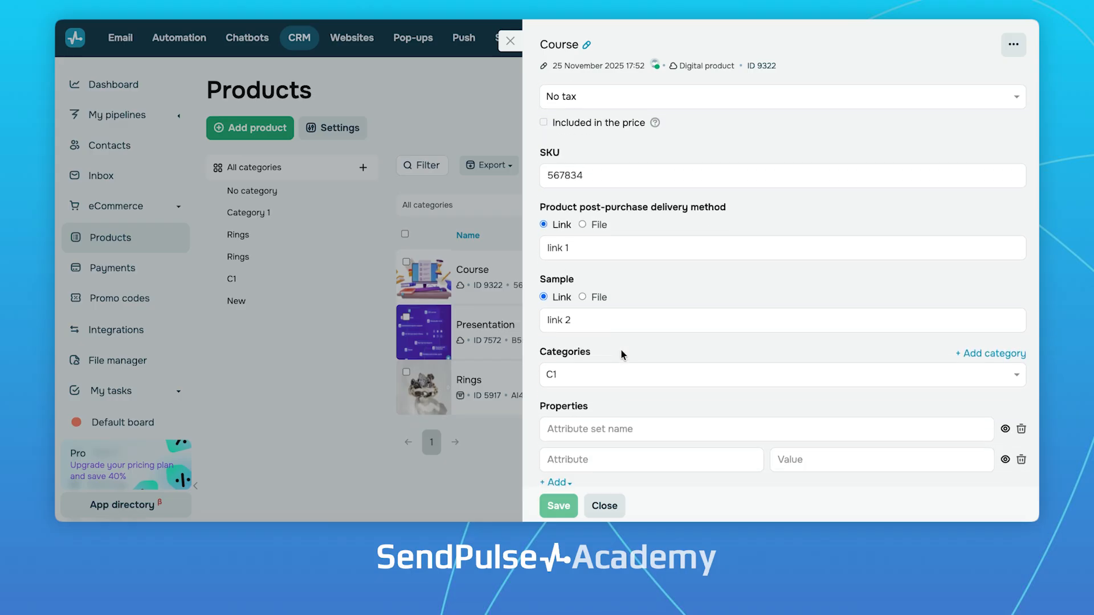
{"action": "scroll", "coordinate": [621, 354], "scroll_direction": "down", "scroll_amount": 2}
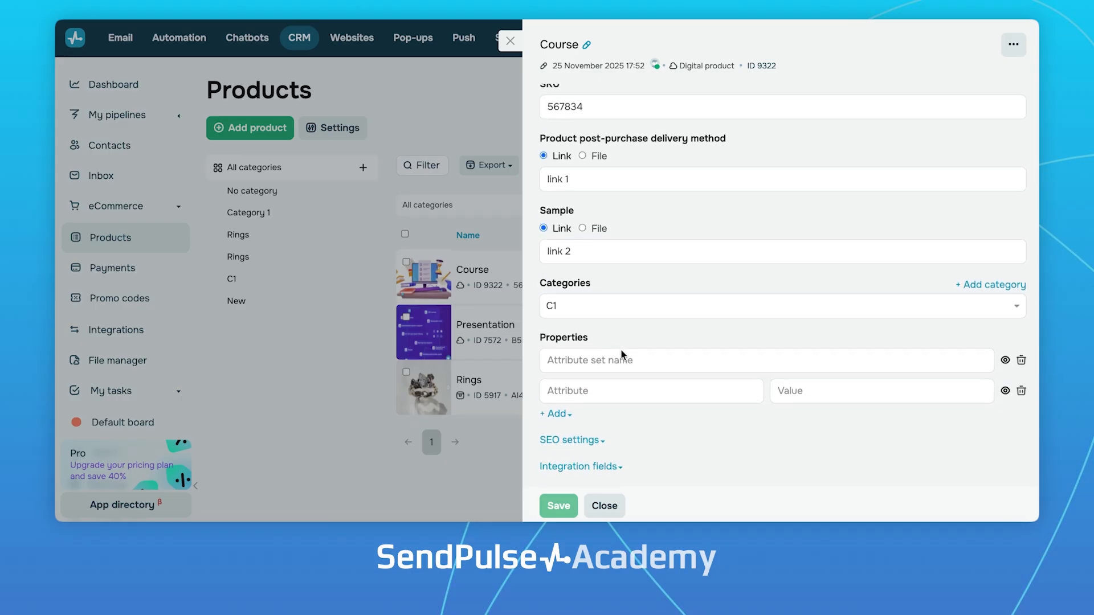
{"action": "left_click", "coordinate": [561, 411]}
{"action": "scroll", "coordinate": [563, 417], "scroll_direction": "down", "scroll_amount": 1}
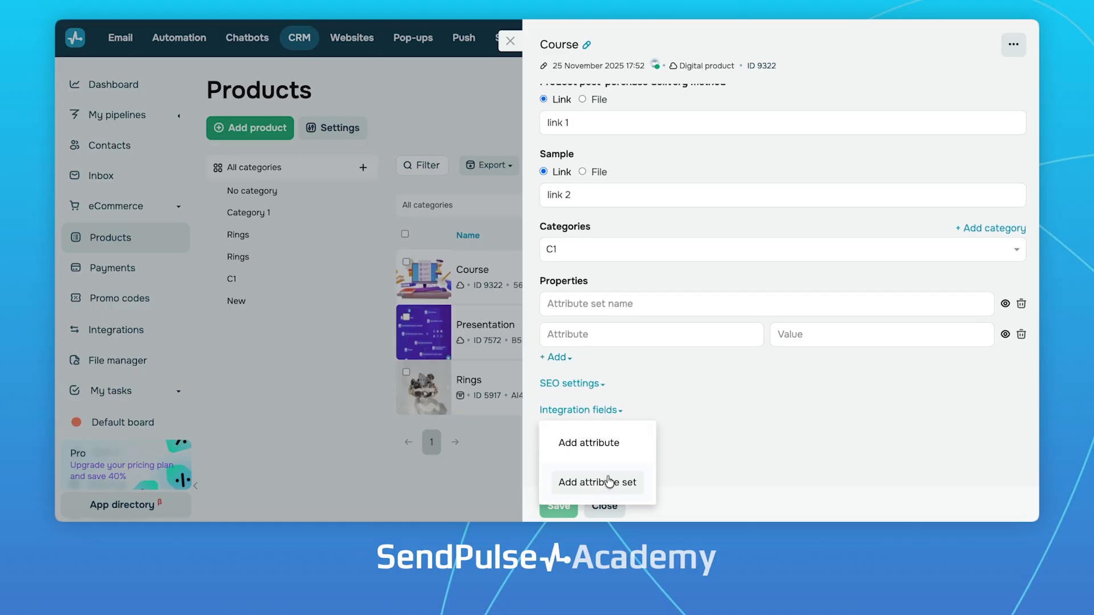
{"action": "left_click", "coordinate": [641, 378]}
{"action": "scroll", "coordinate": [640, 377], "scroll_direction": "down", "scroll_amount": 1}
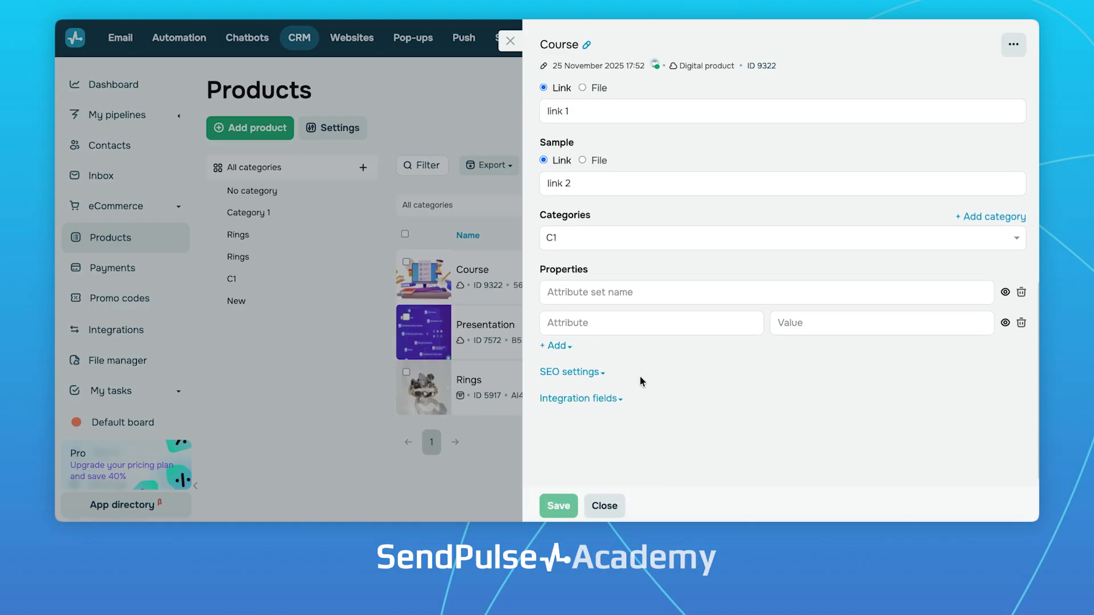
- Expand and review the Course product's SEO settings and integration fields
{"action": "left_click", "coordinate": [601, 362]}
{"action": "scroll", "coordinate": [603, 368], "scroll_direction": "down", "scroll_amount": 2}
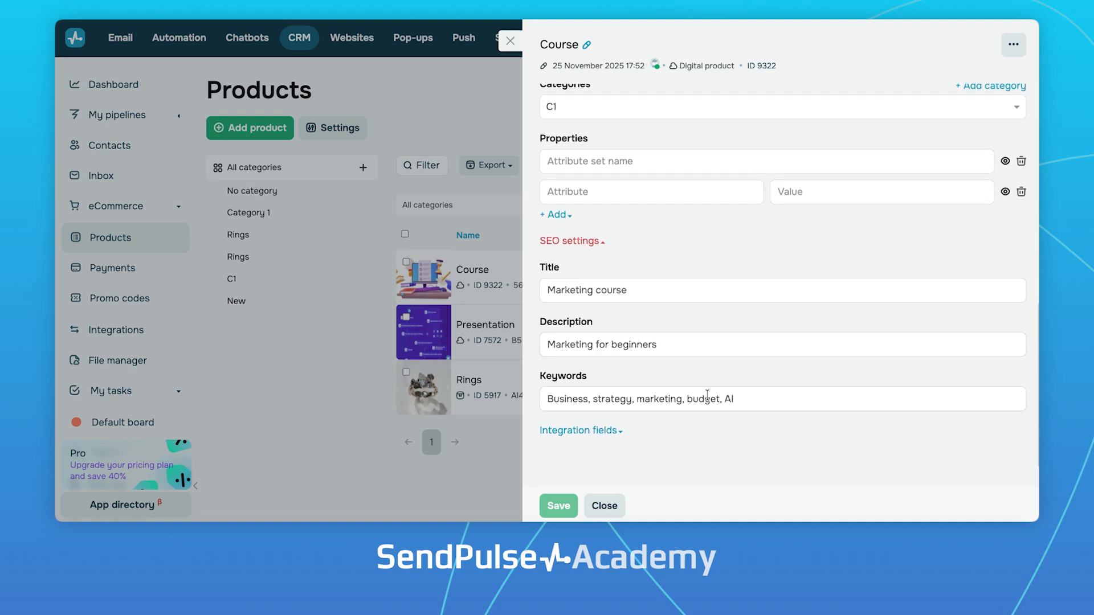
{"action": "scroll", "coordinate": [687, 388], "scroll_direction": "down", "scroll_amount": 1}
{"action": "scroll", "coordinate": [688, 387], "scroll_direction": "down", "scroll_amount": 1}
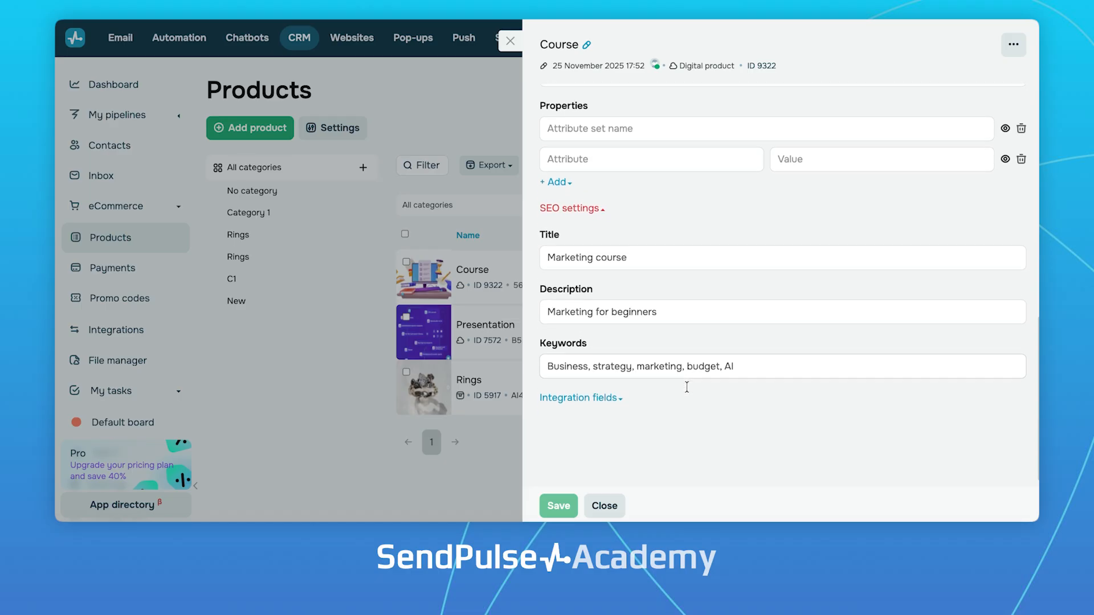
{"action": "left_click", "coordinate": [616, 401]}
{"action": "scroll", "coordinate": [615, 401], "scroll_direction": "down", "scroll_amount": 3}
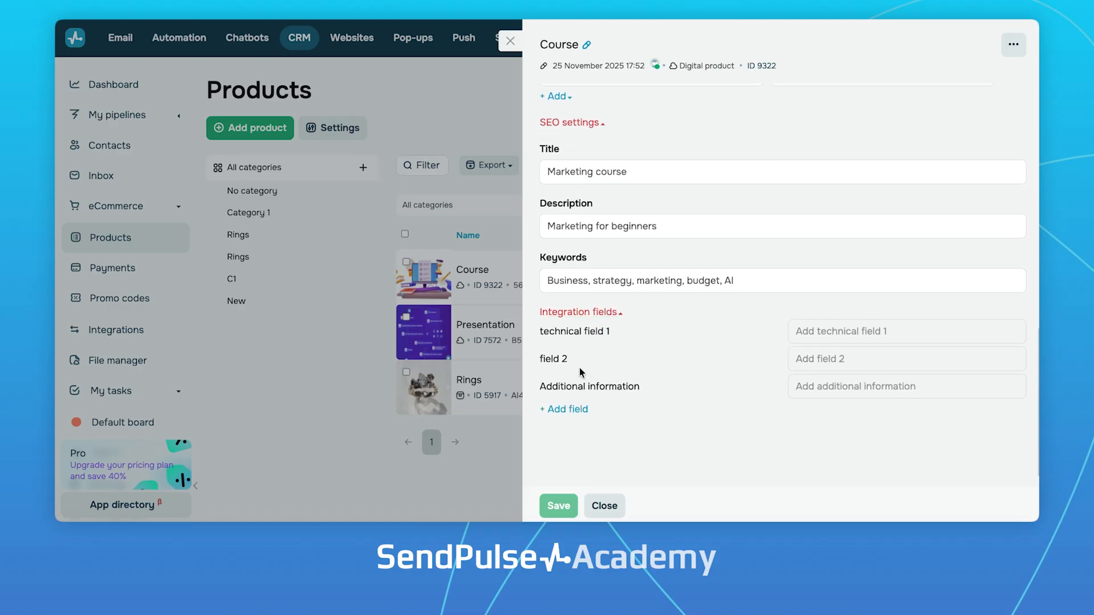
- Add an integration field named new with the String field type to the Course product
{"action": "left_click", "coordinate": [582, 410]}
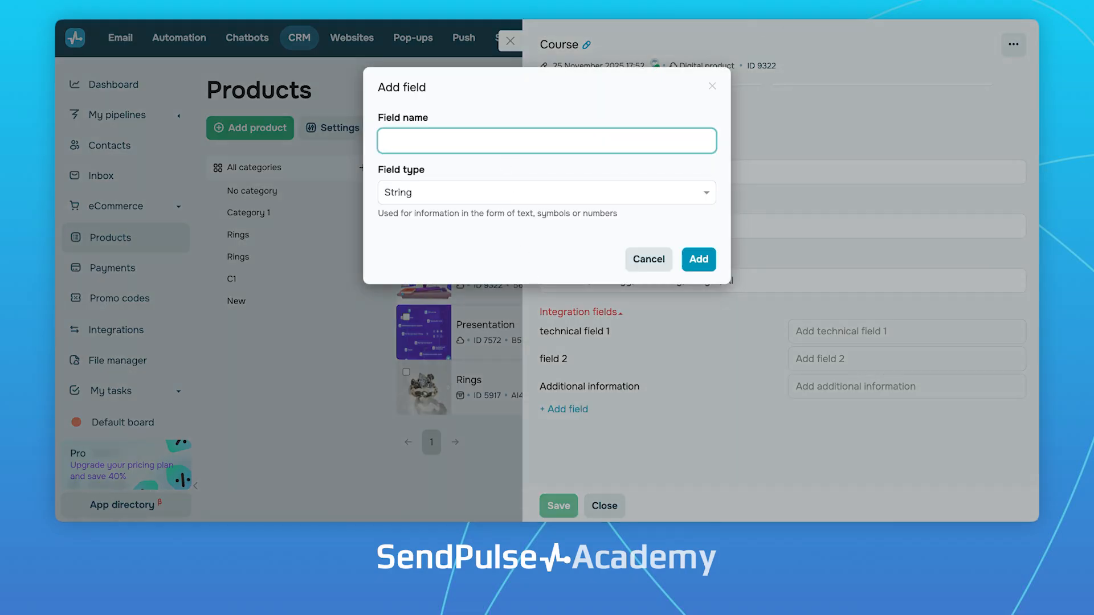
{"action": "key", "text": "ctrl+space"}
{"action": "type", "text": "new"}
{"action": "left_click", "coordinate": [552, 194]}
{"action": "left_click", "coordinate": [525, 226]}
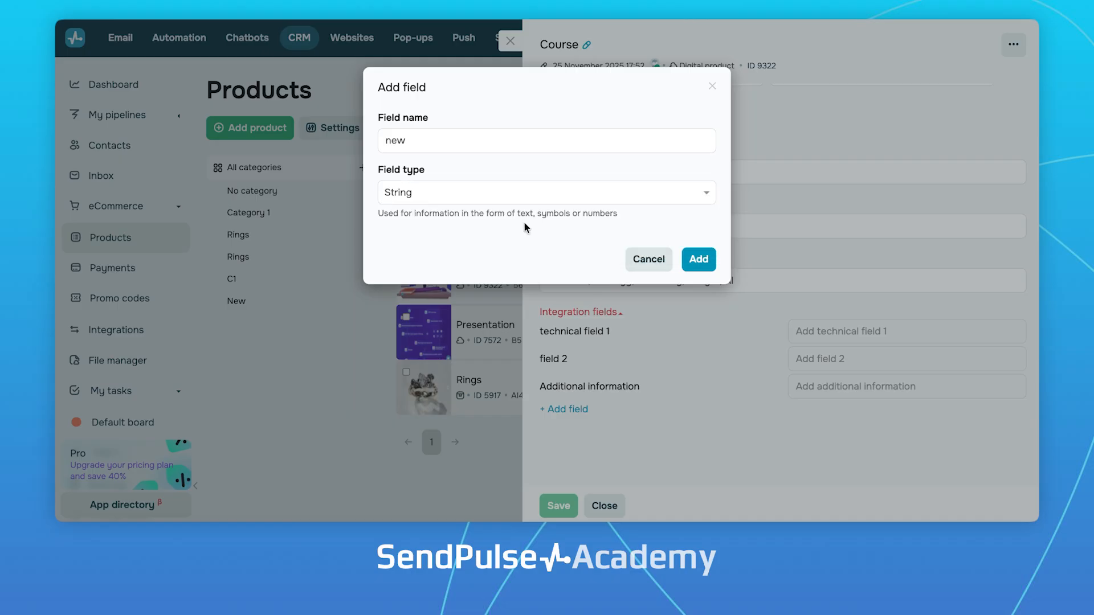
{"action": "left_click", "coordinate": [699, 259]}
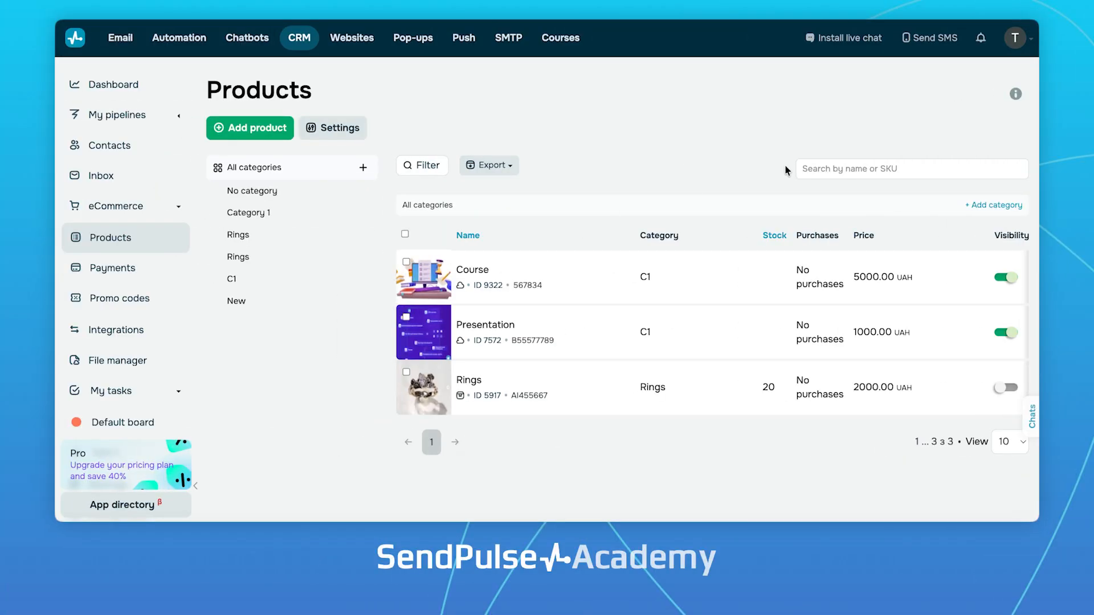
- Review the search and filter options available for the product list, then close the filter without applying it
{"action": "left_click", "coordinate": [856, 168]}
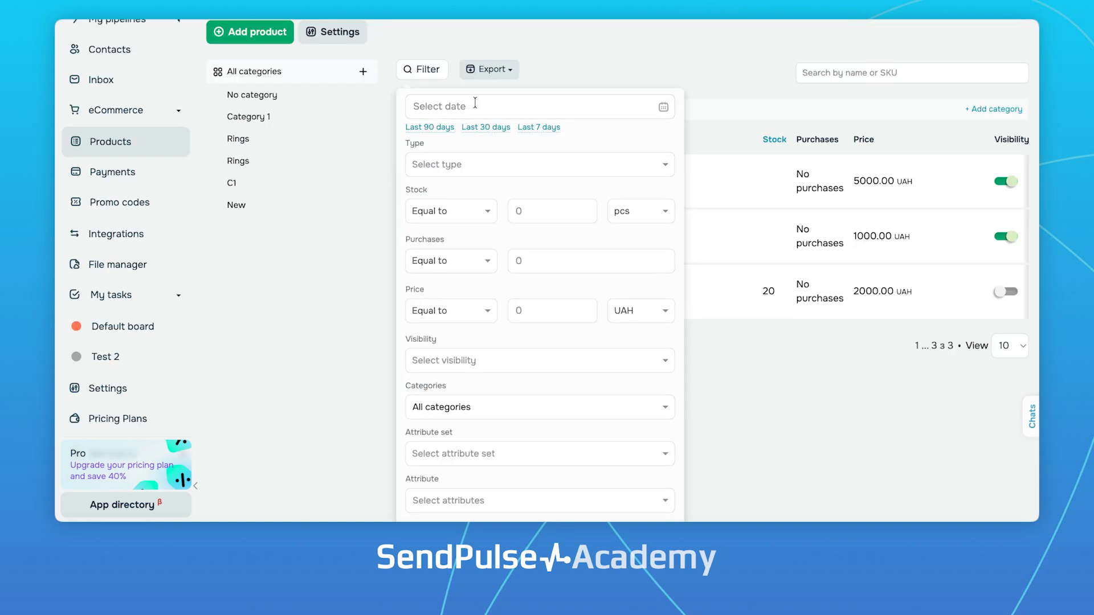
{"action": "scroll", "coordinate": [515, 232], "scroll_direction": "down", "scroll_amount": 1}
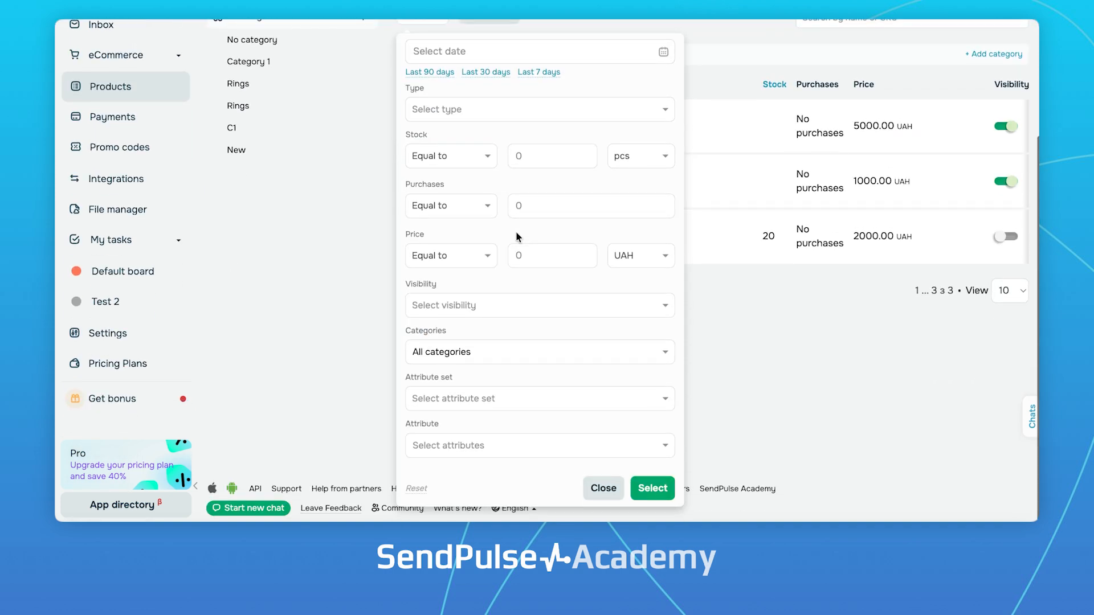
{"action": "scroll", "coordinate": [515, 231], "scroll_direction": "up", "scroll_amount": 3}
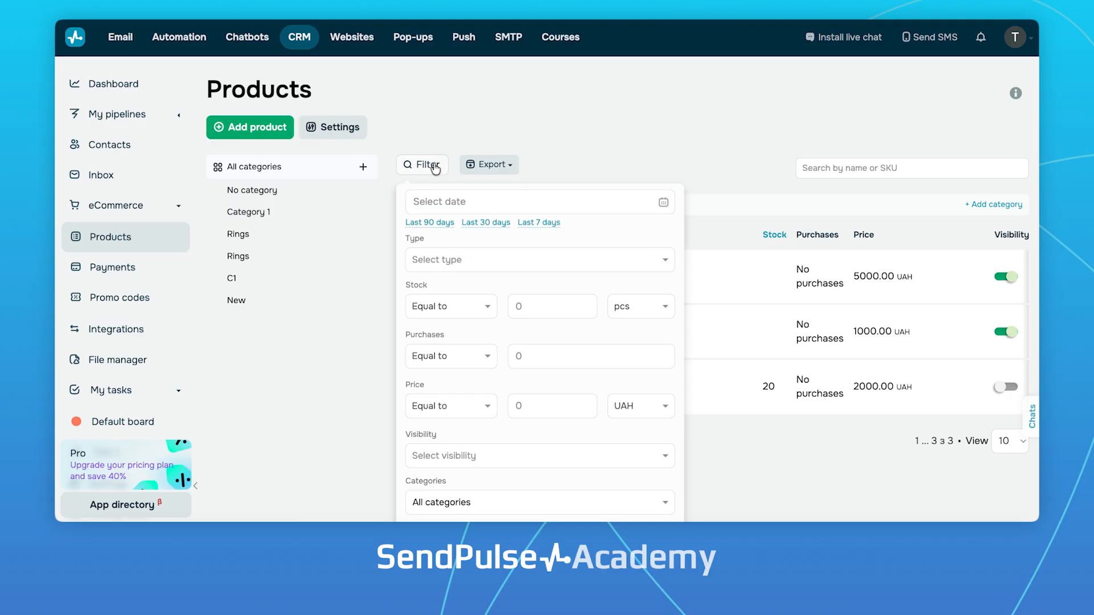
{"action": "left_click", "coordinate": [434, 165]}
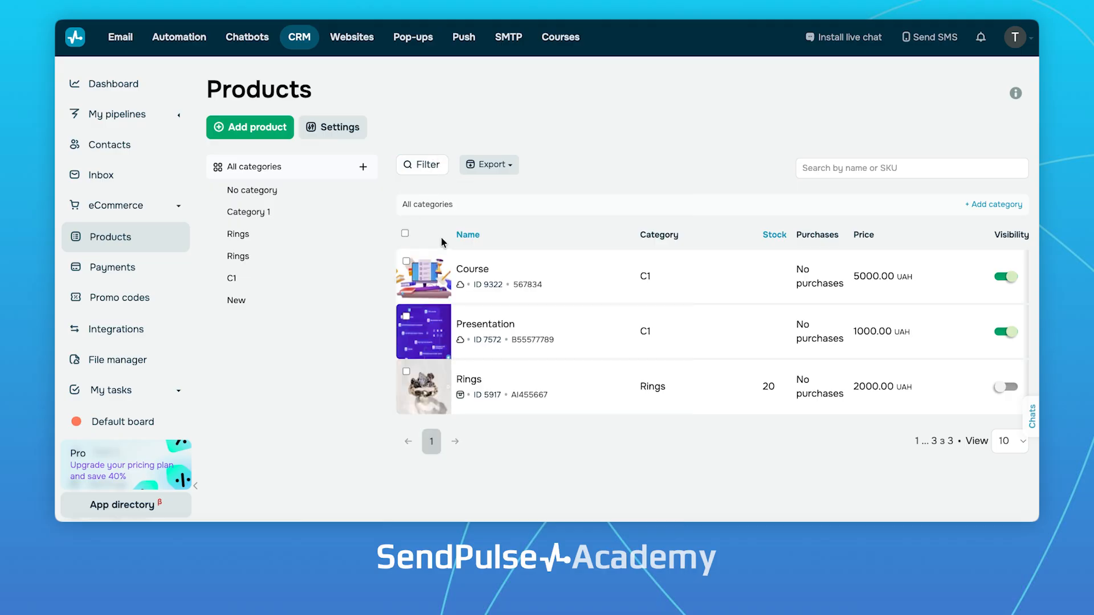